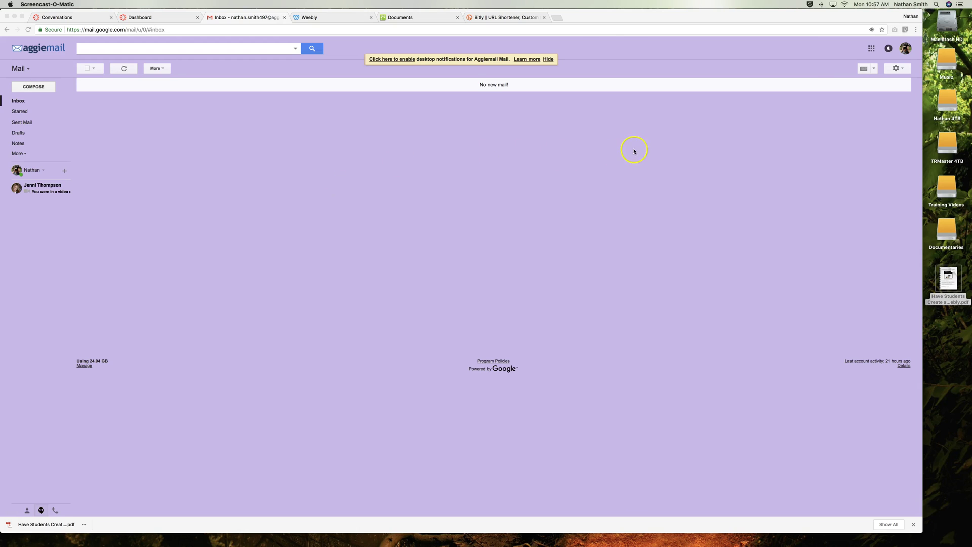
Open Google Drive from the apps grid and expand the New menu and its More submenu
click(871, 48)
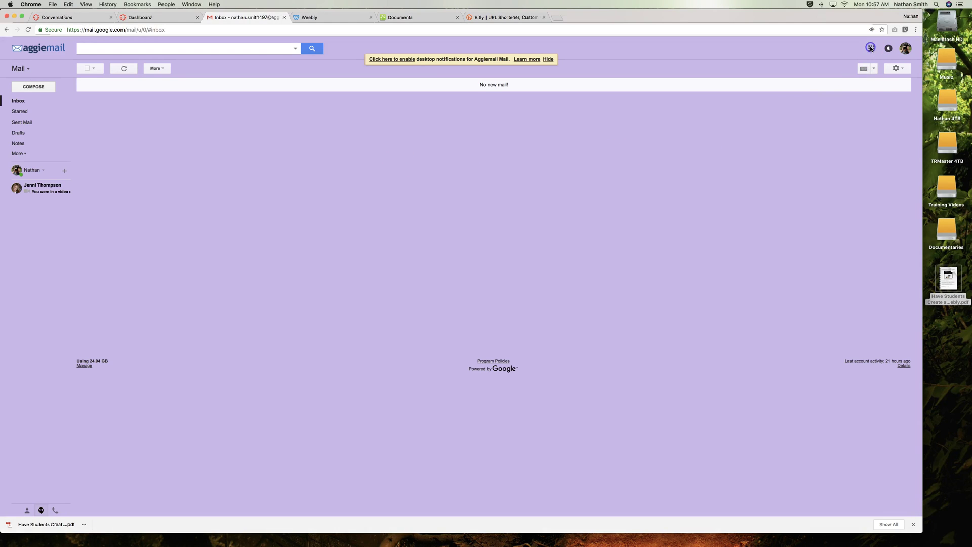
click(871, 49)
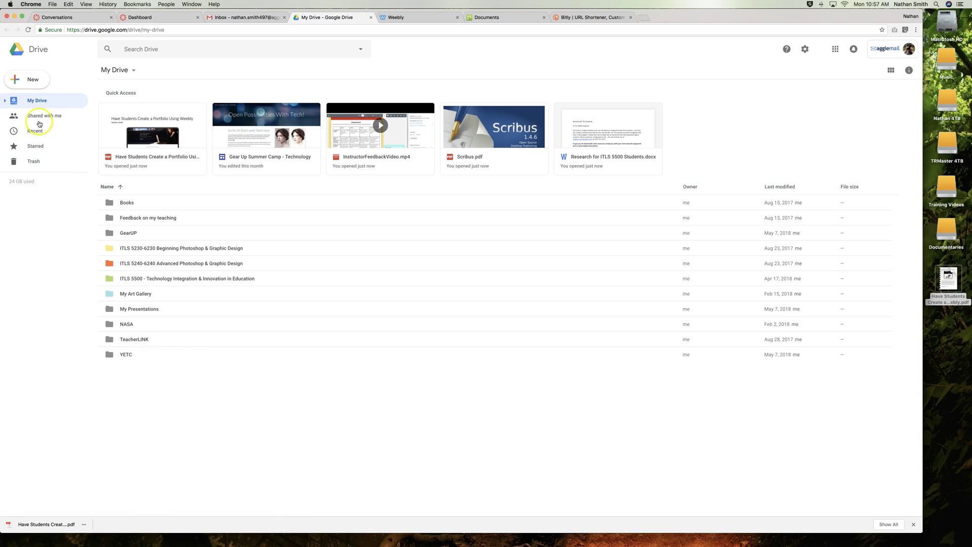
click(33, 86)
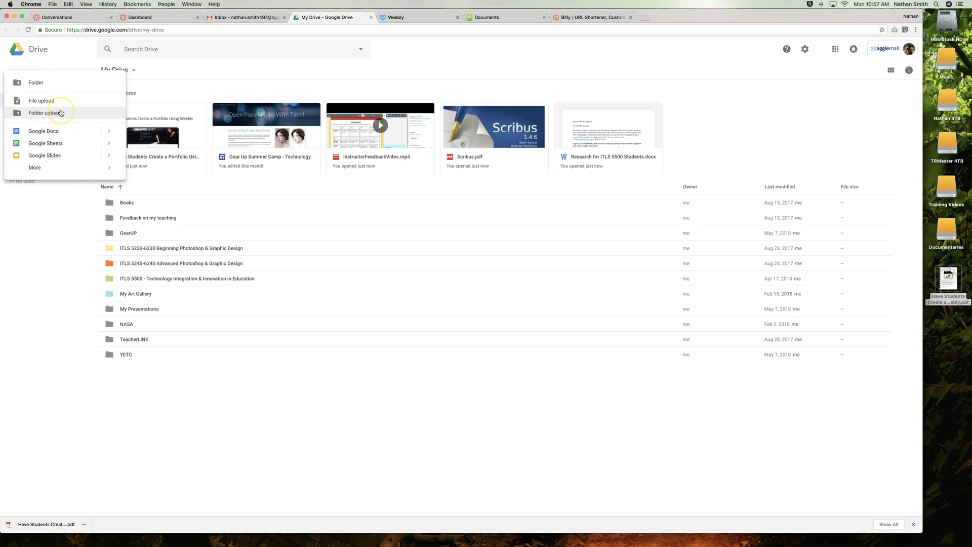
click(45, 131)
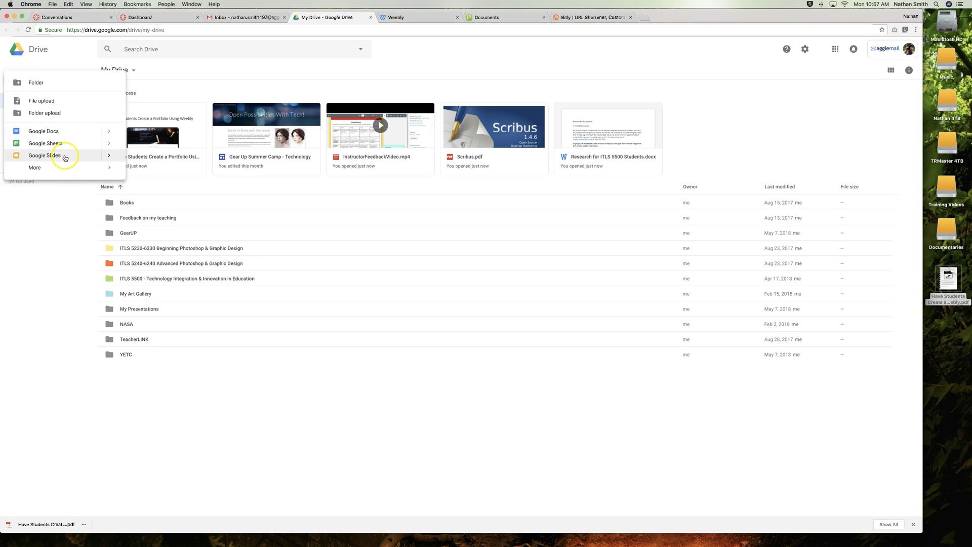
mouse_move(39, 169)
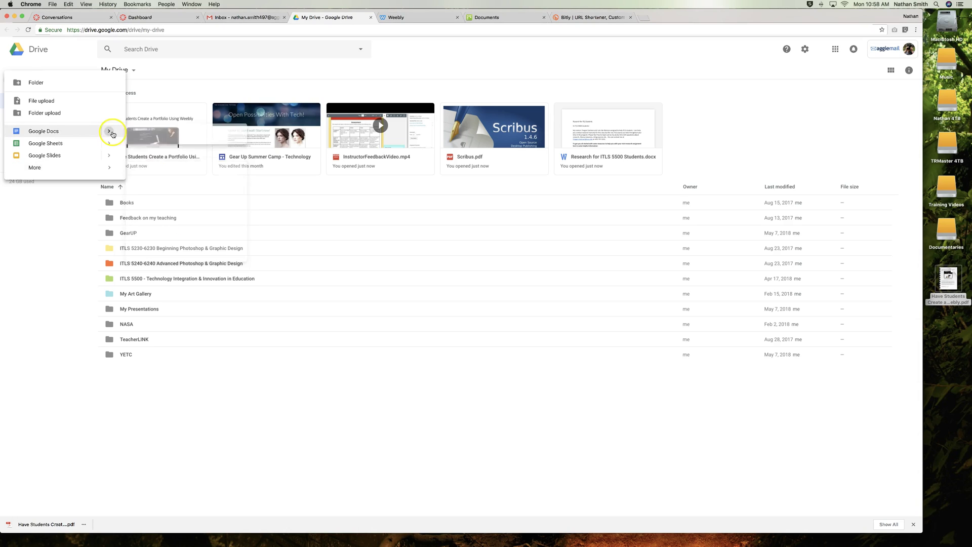
click(33, 83)
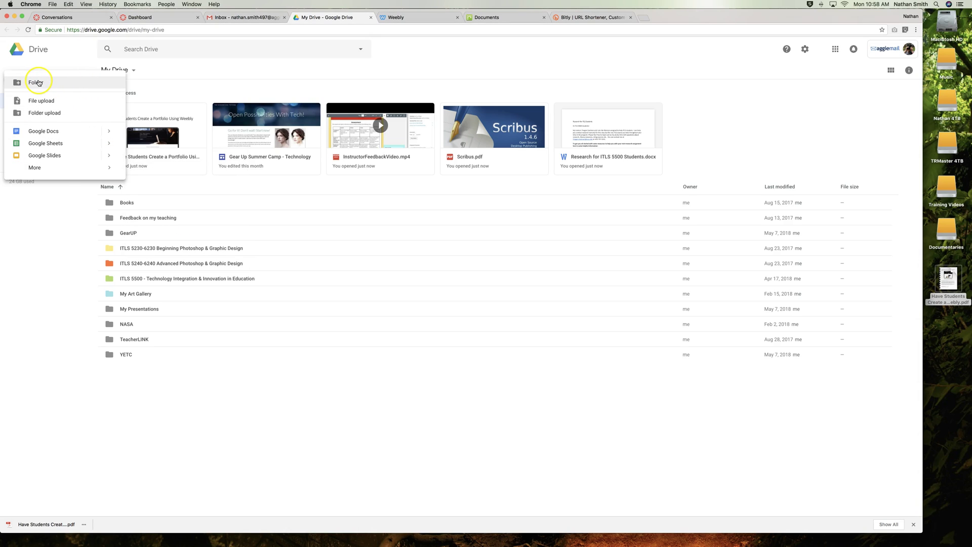
Create a folder named '5500 Materials' in My Drive and open it
click(41, 83)
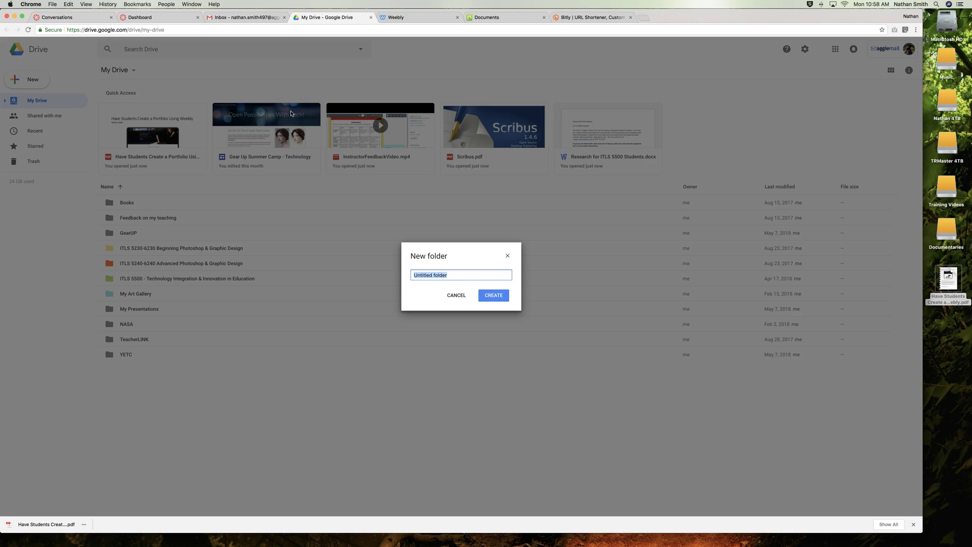
text(5500 Materials)
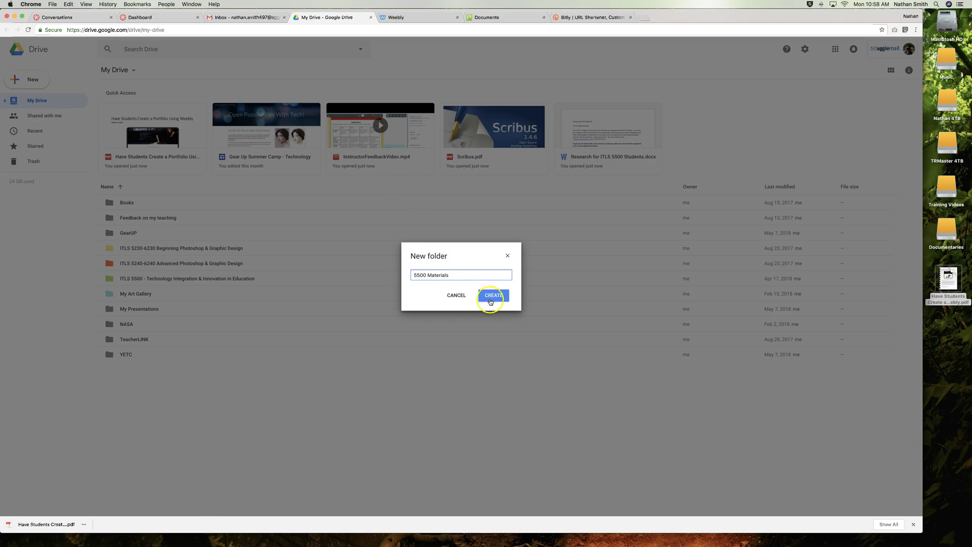
click(491, 296)
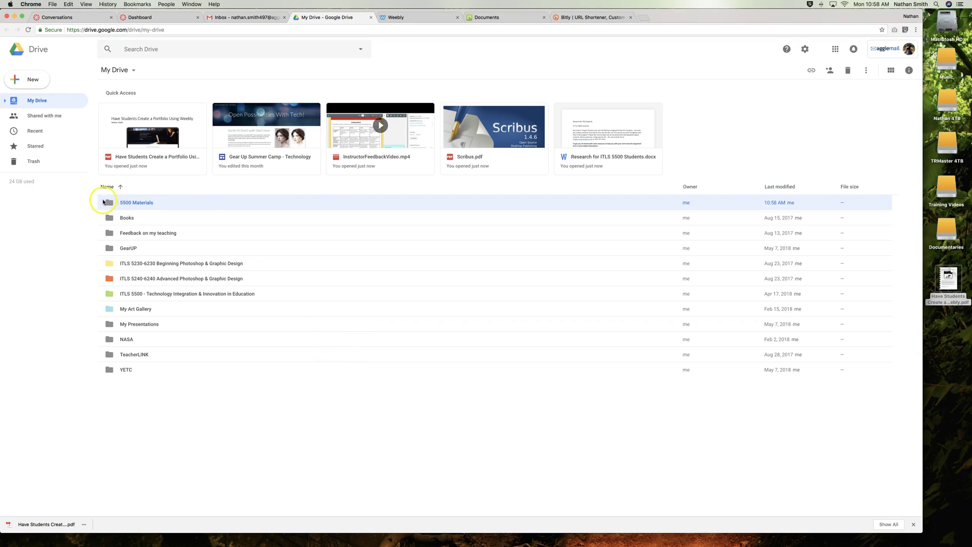
double_click(110, 202)
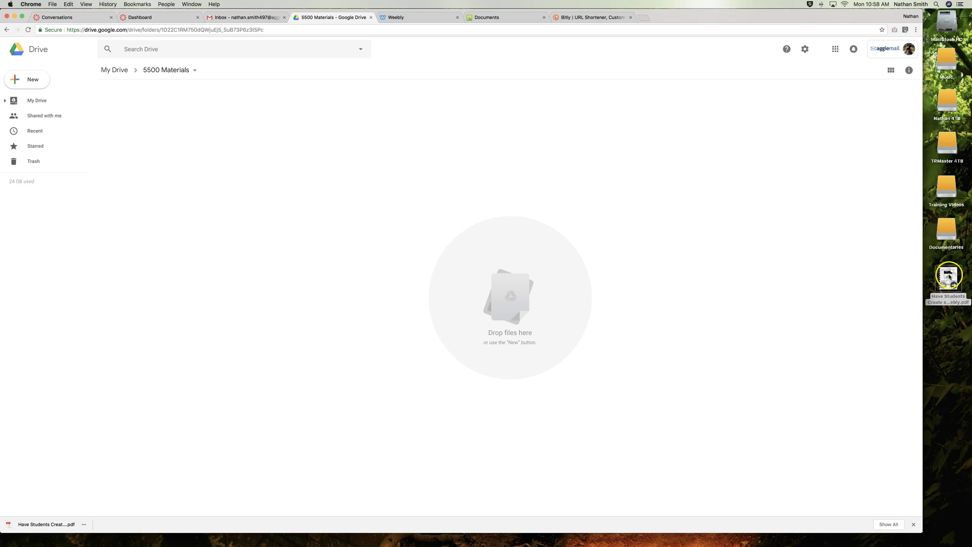
Upload 'Have Students Create a Portfolio Using Weebly.pdf' (358 KB) from the desktop into 5500 Materials
drag(948, 277, 504, 288)
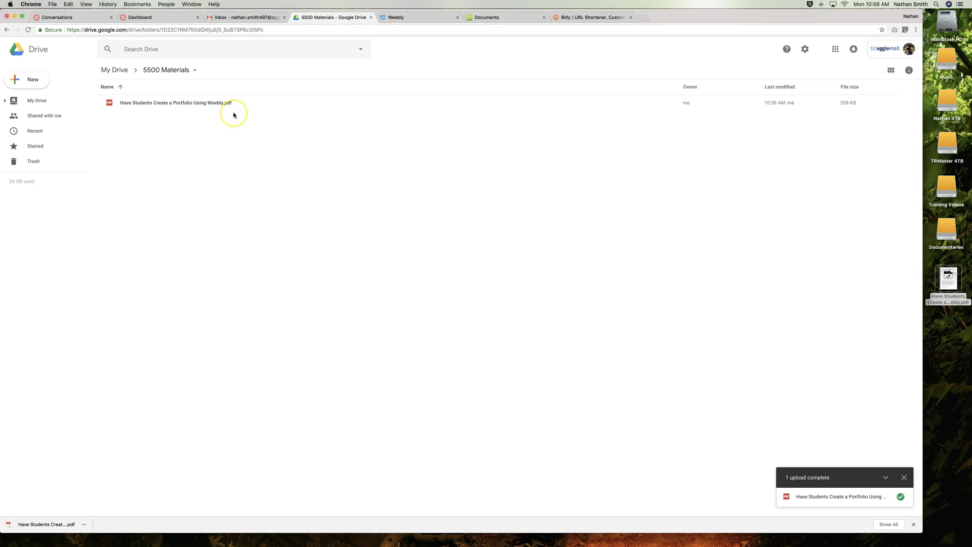
click(249, 108)
click(33, 81)
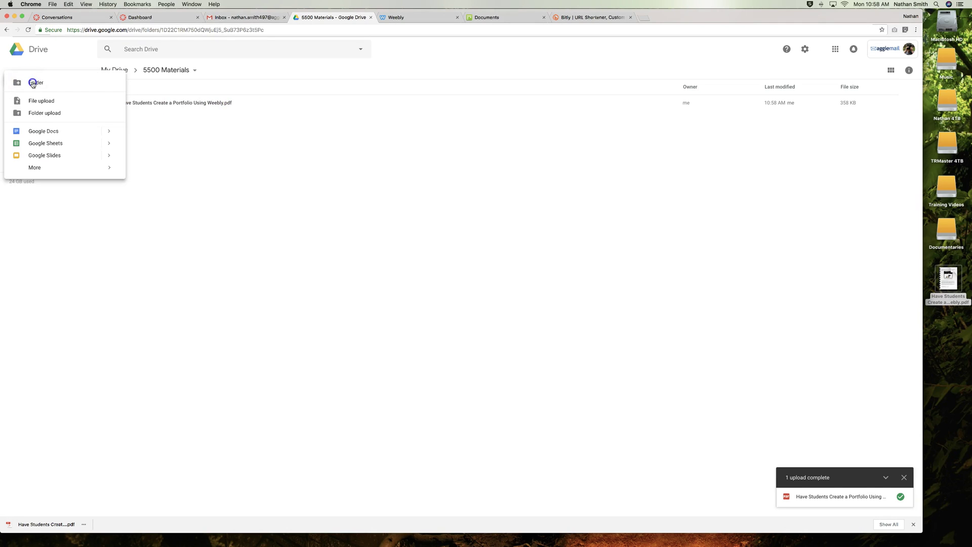
Create a blank Google Doc titled '5500 Document' containing 'Blah blah blah', then close it
click(39, 133)
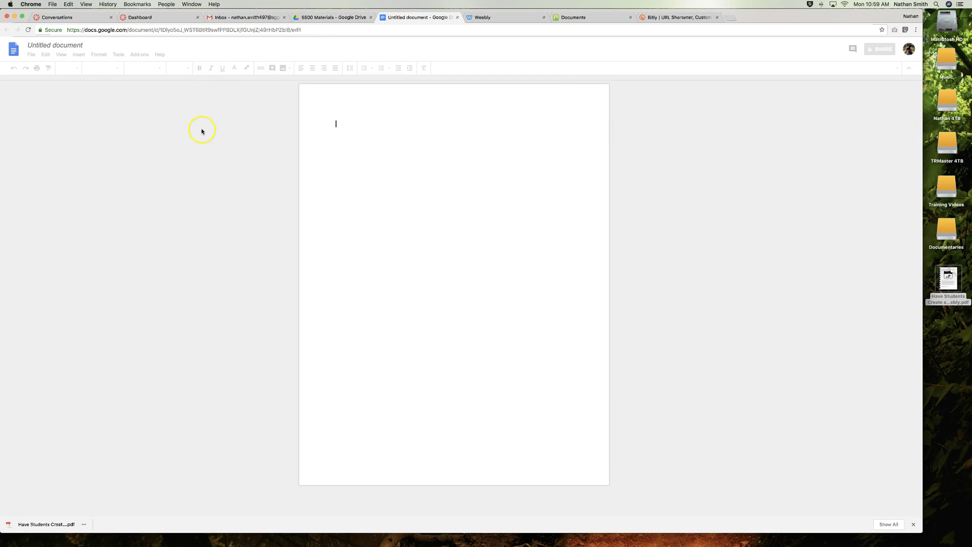
click(61, 46)
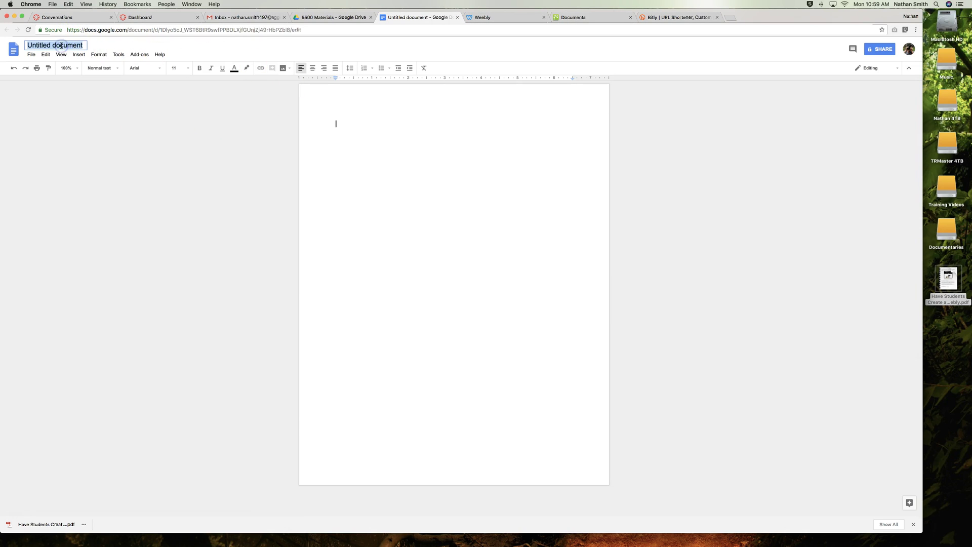
text(5500 Document)
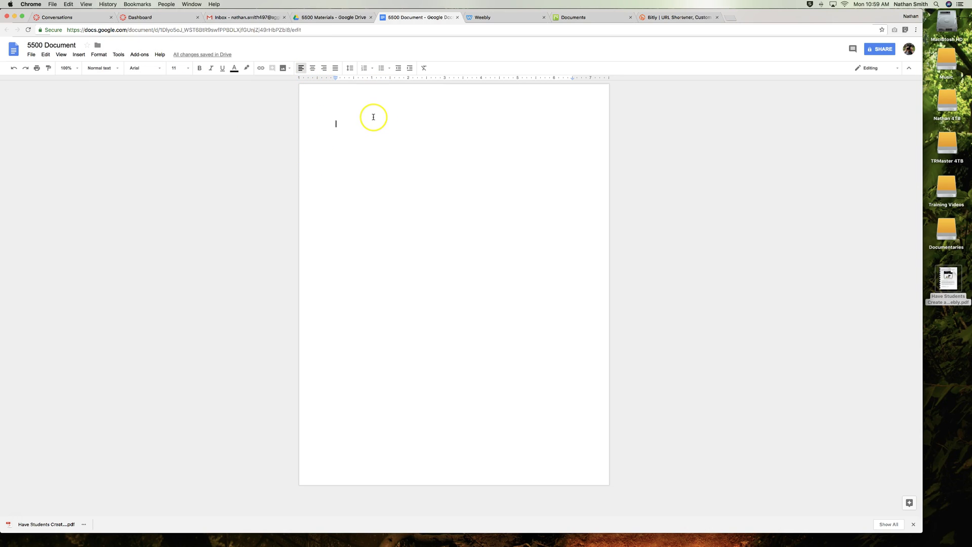
text(Blah blah blah)
click(457, 18)
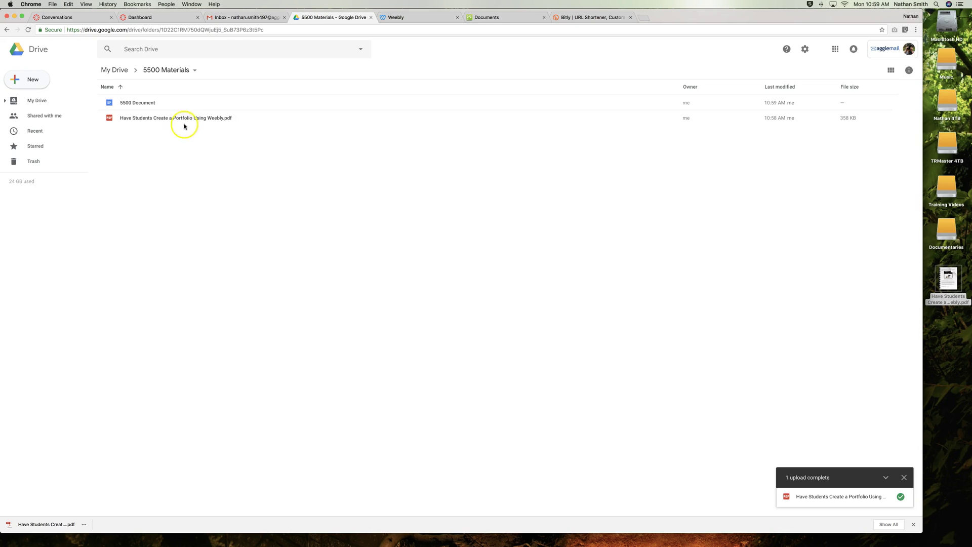
Share the Weebly PDF by link with view-only access for anyone at Aggiemail
right_click(165, 120)
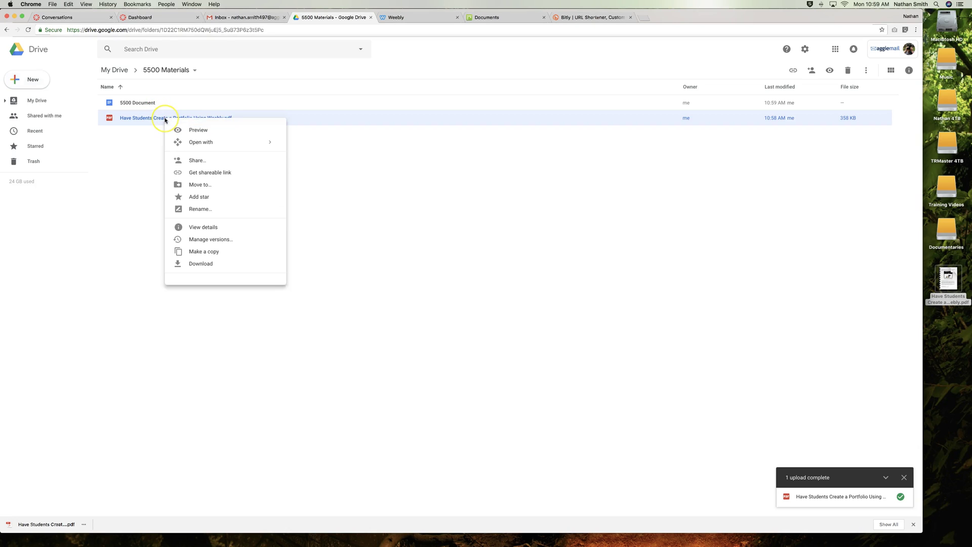
click(191, 160)
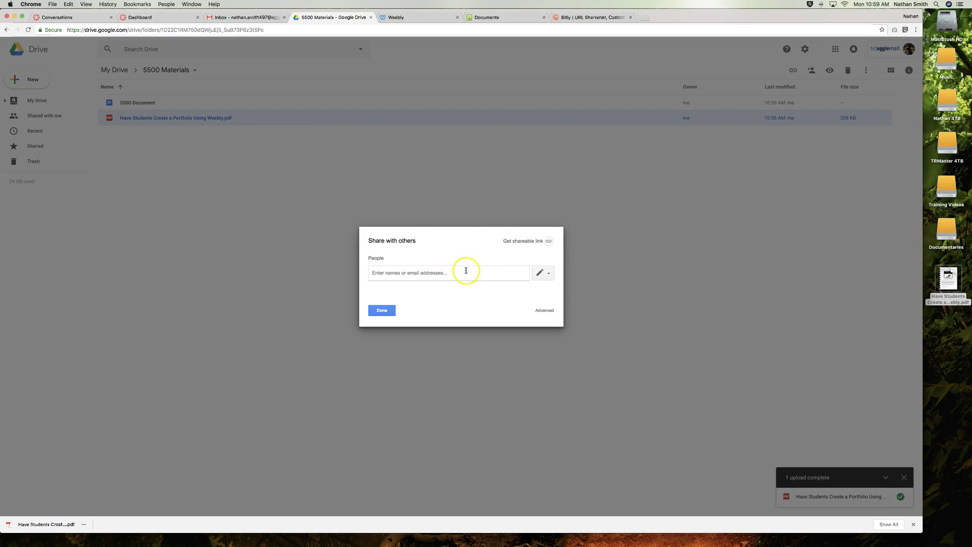
click(551, 274)
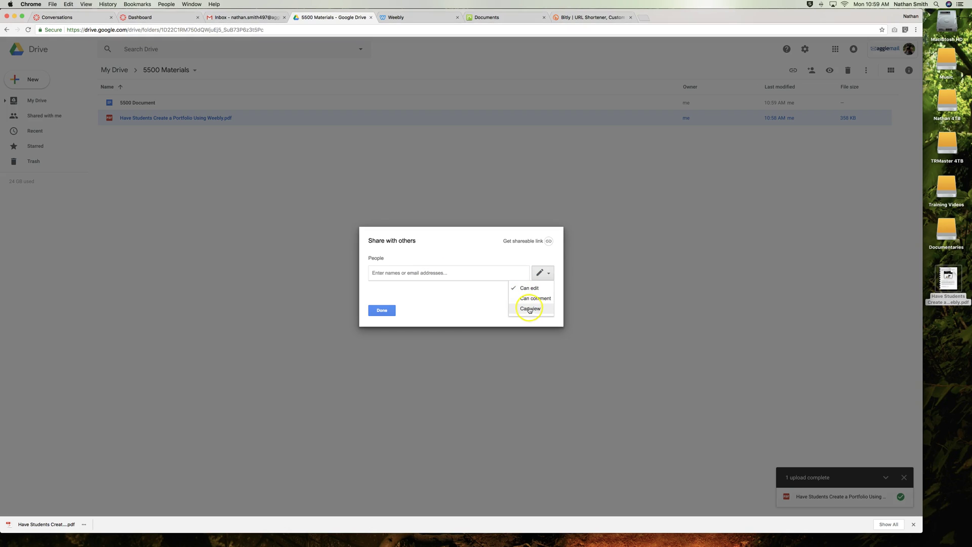
click(495, 257)
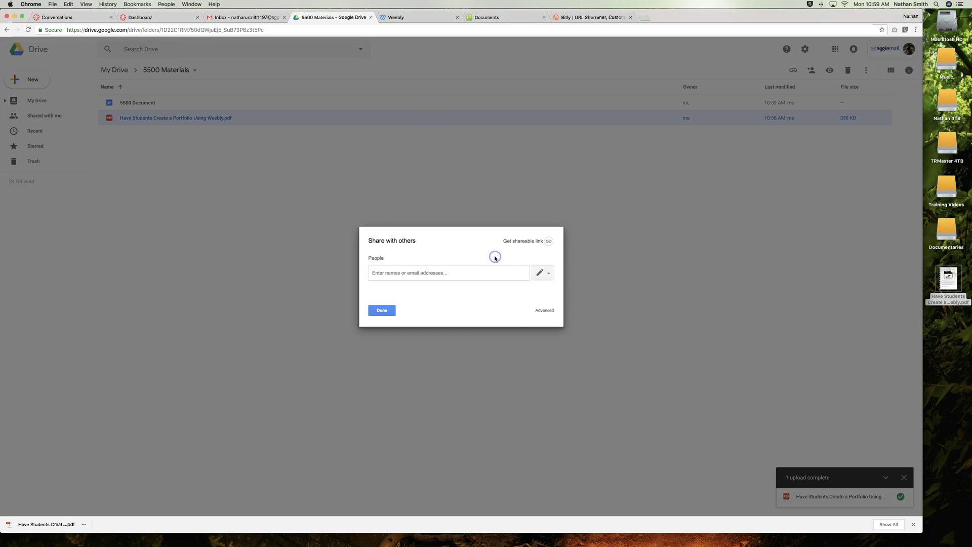
click(534, 259)
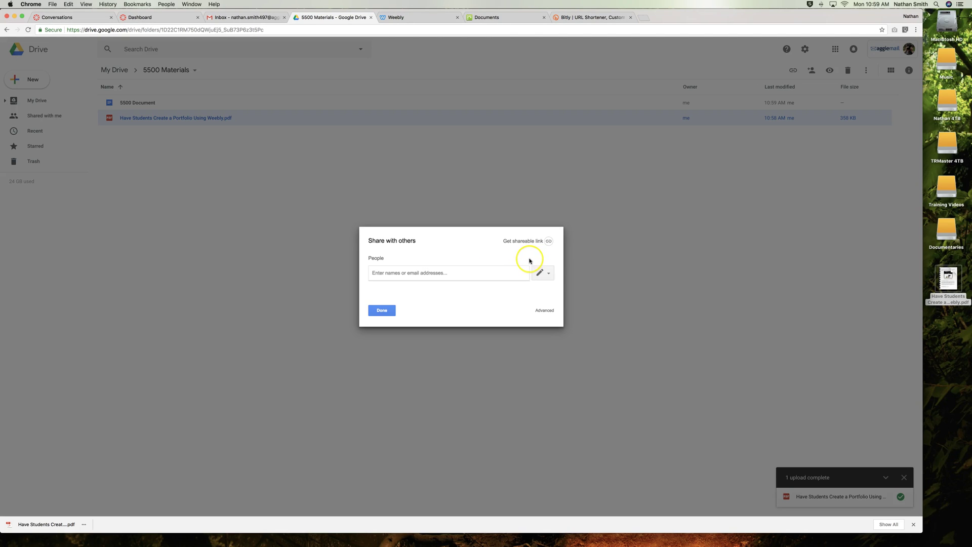
click(506, 254)
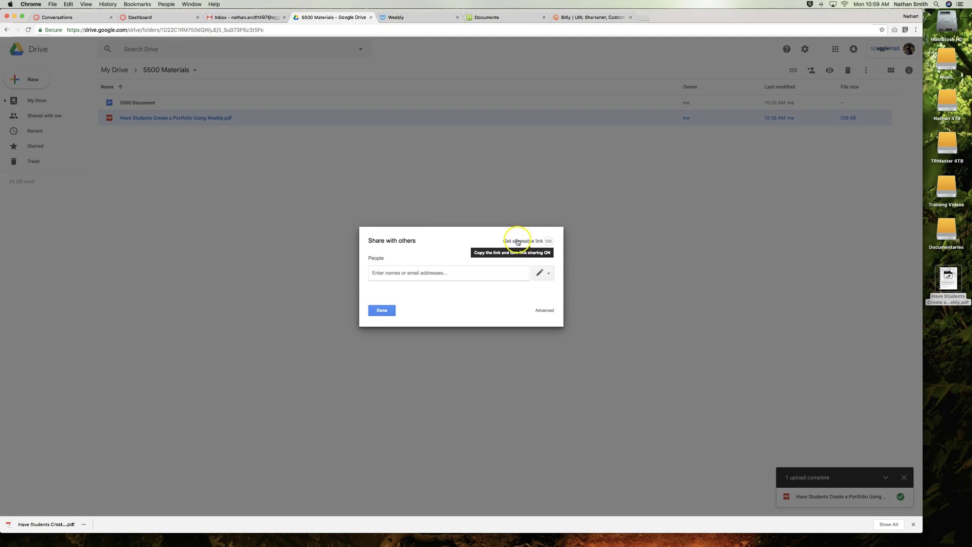
click(525, 243)
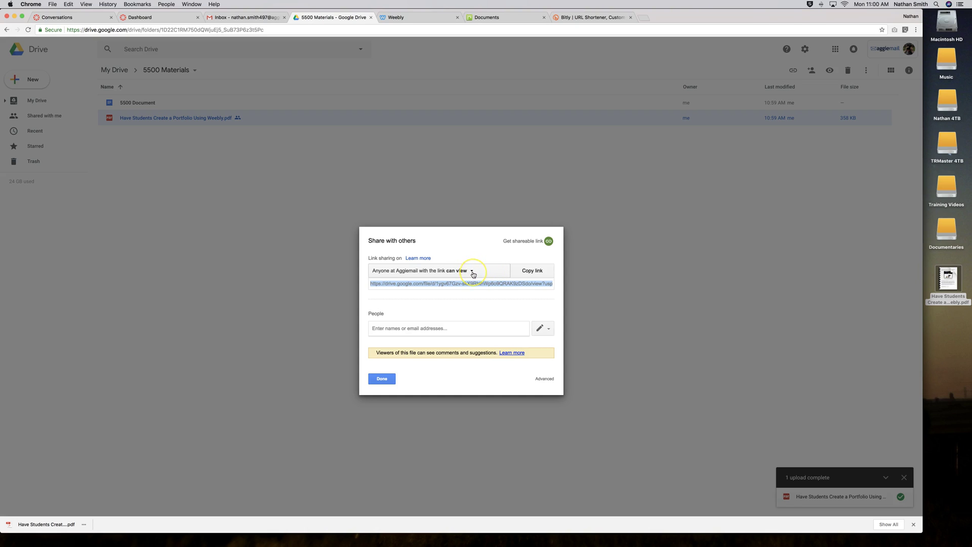
Set the PDF link to 'On - Anyone with the link' view-only, save, and copy the link
click(472, 272)
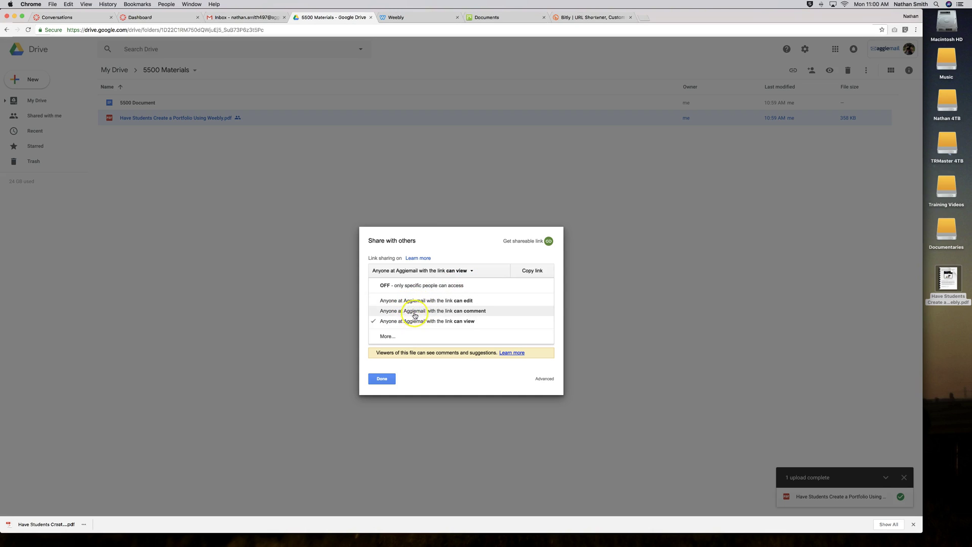
click(388, 336)
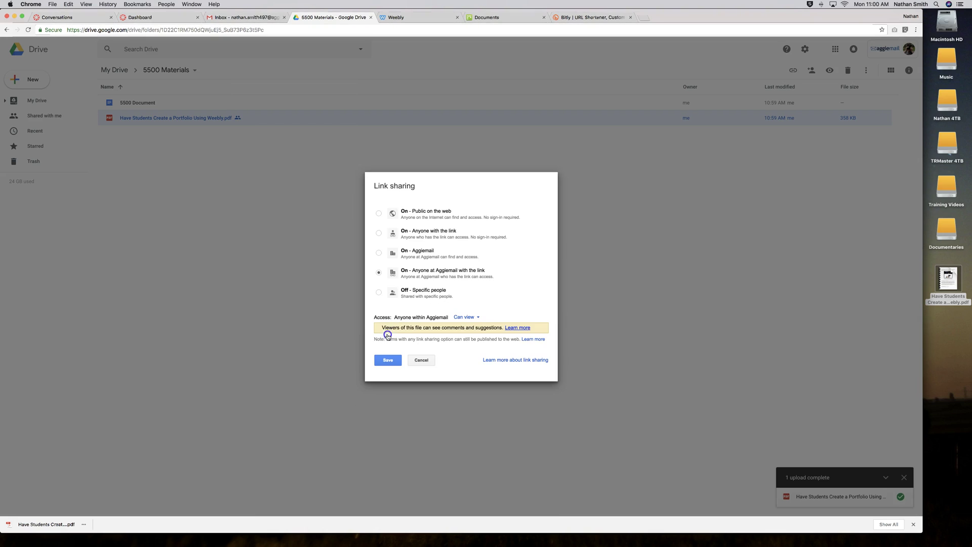
click(379, 233)
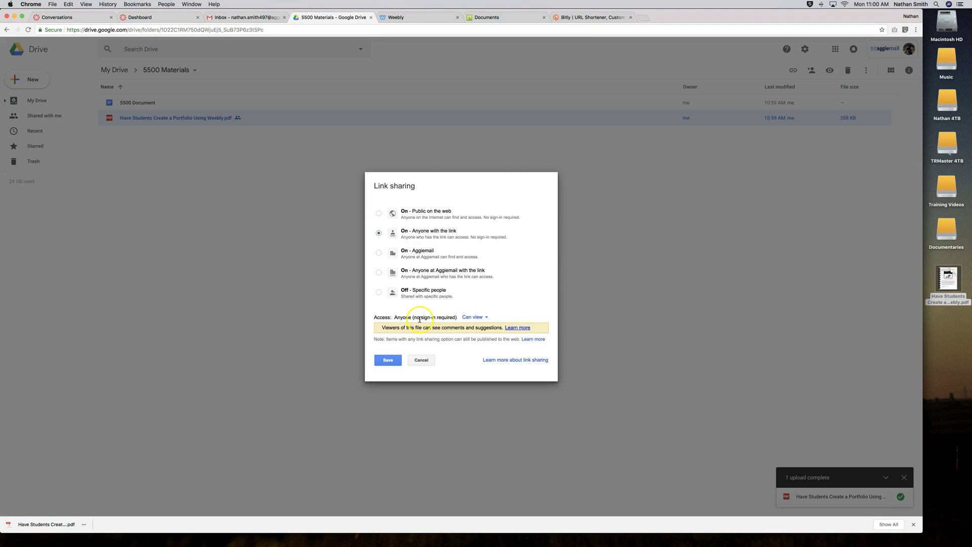
click(486, 317)
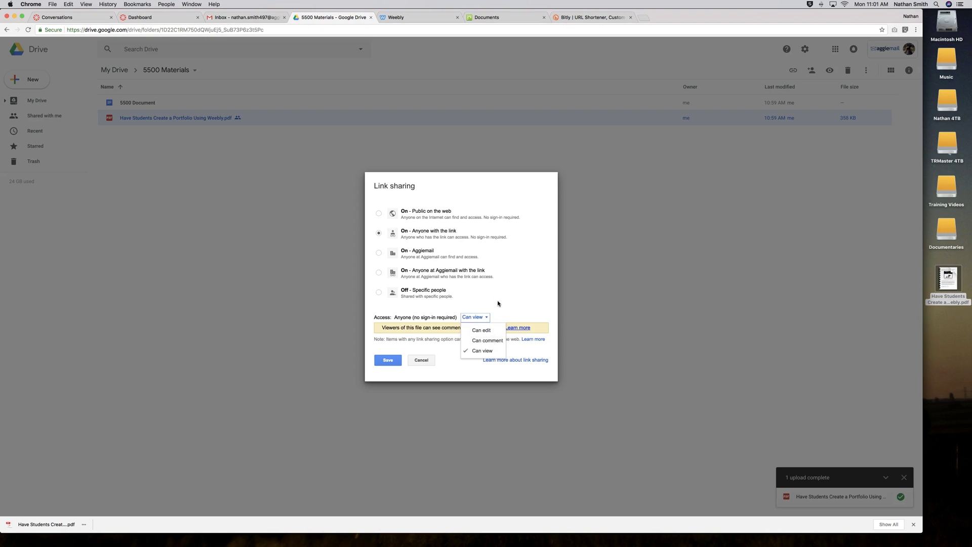
click(510, 312)
click(513, 316)
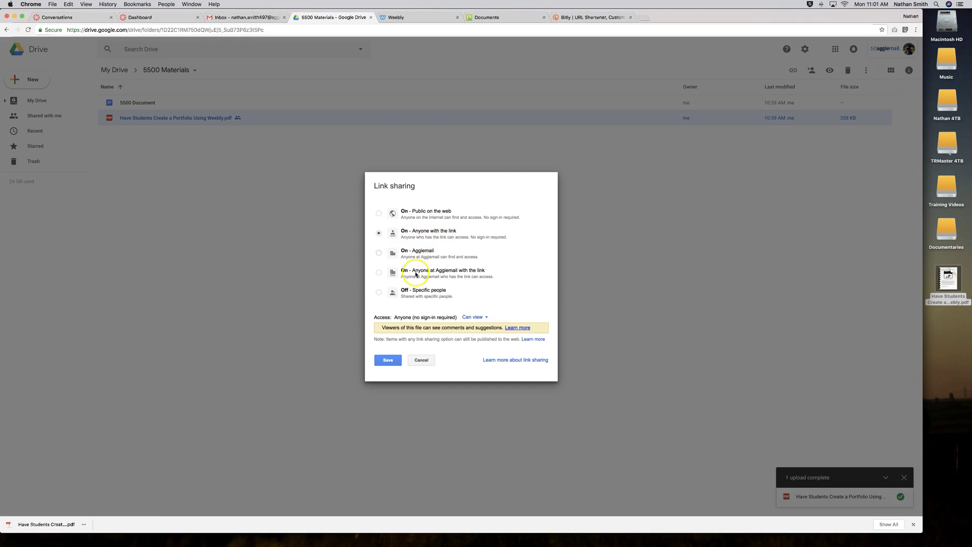
click(382, 361)
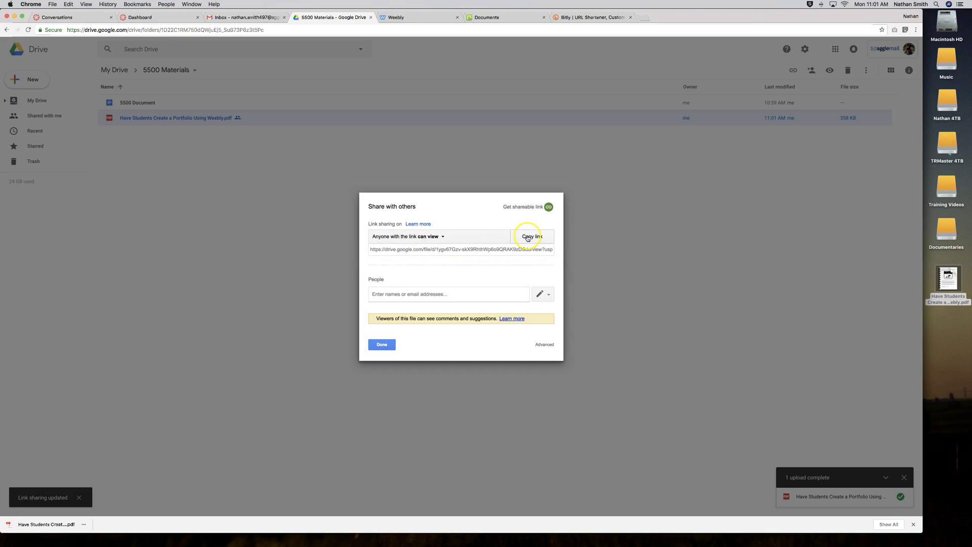
click(527, 238)
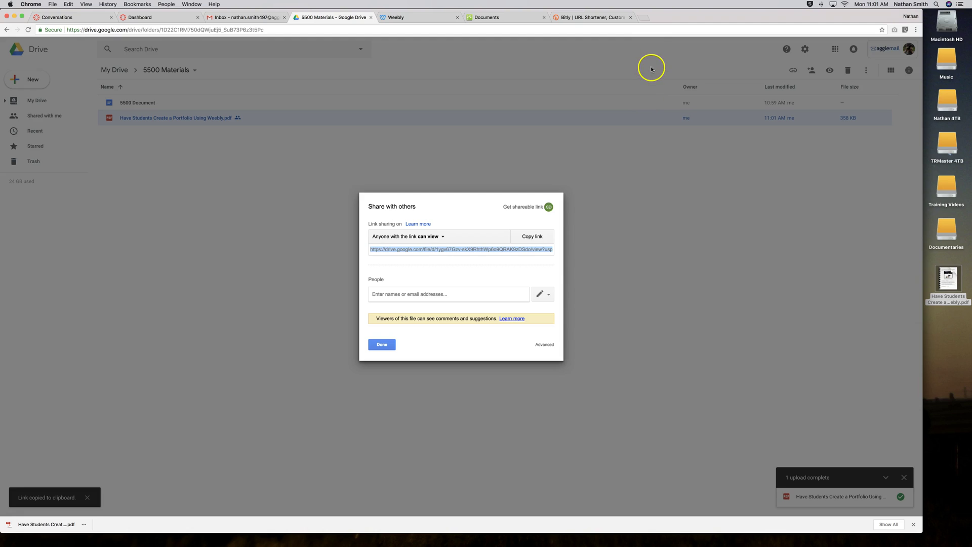
click(599, 18)
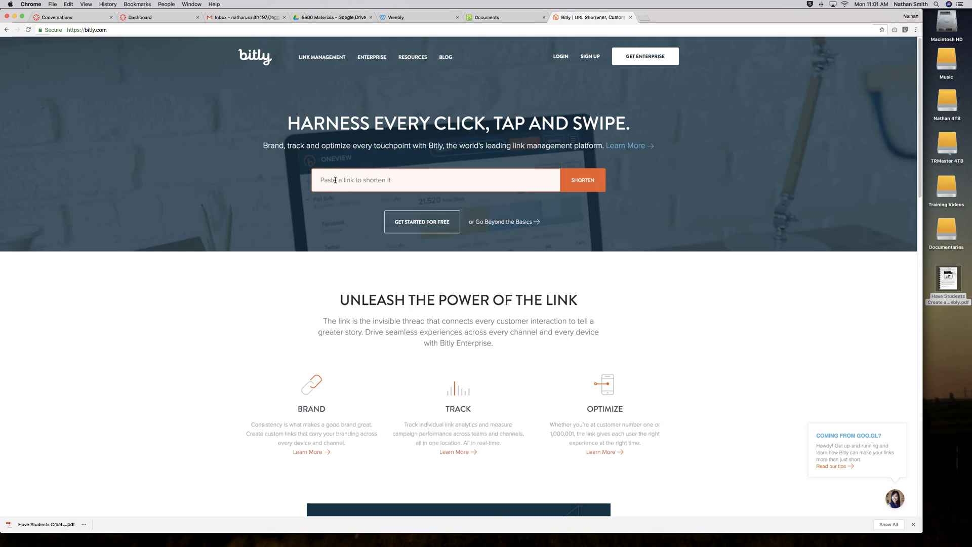
key(super+v)
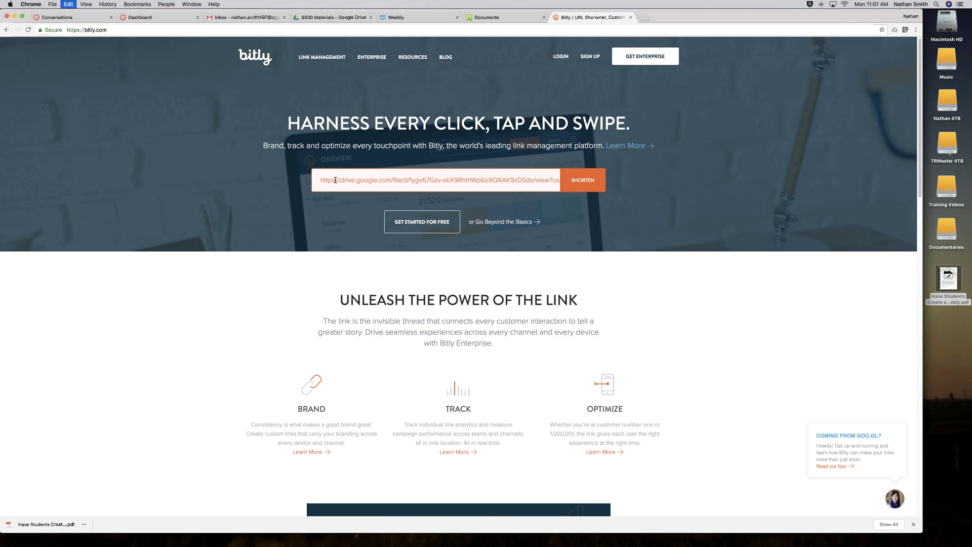
key(Return)
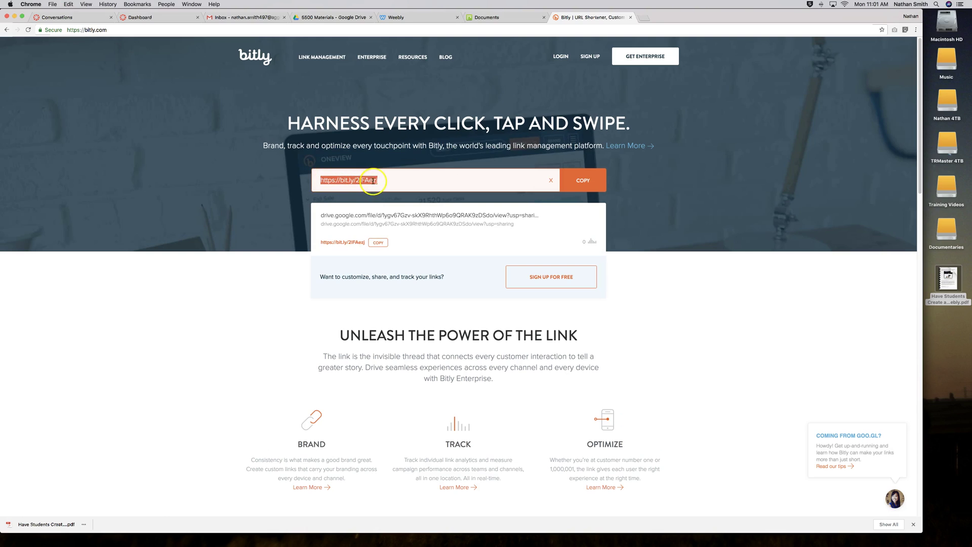
click(583, 181)
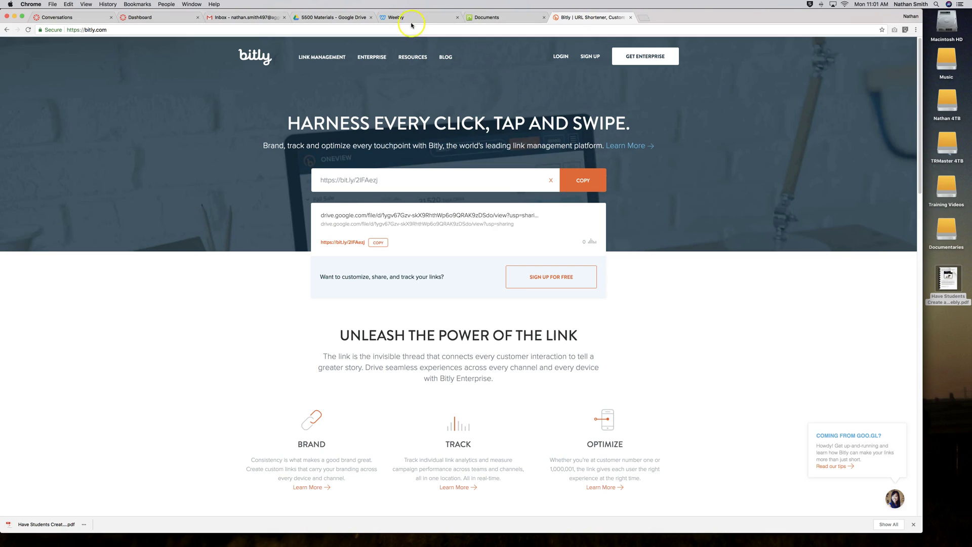
click(499, 18)
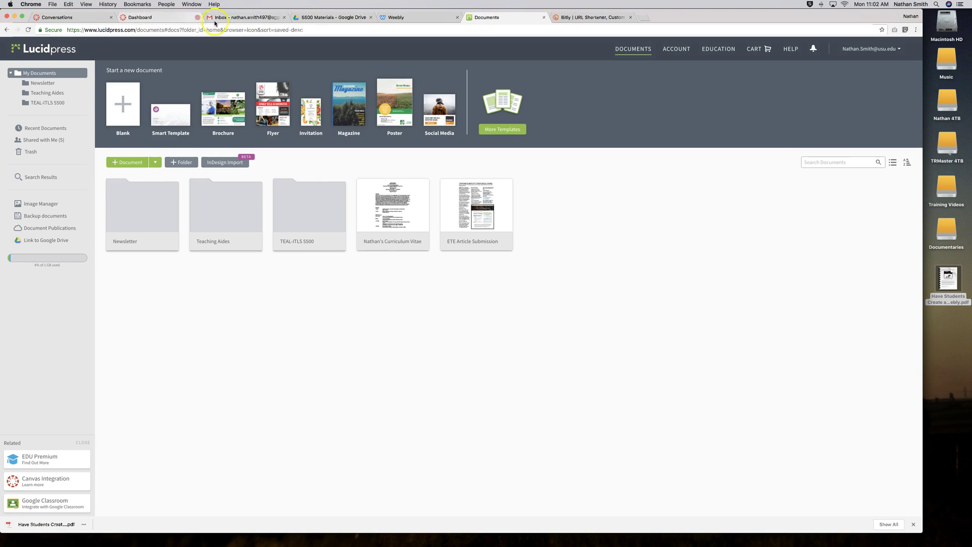
Open 5500 Document from the folder and turn on view-only link sharing for Aggiemail users
click(320, 18)
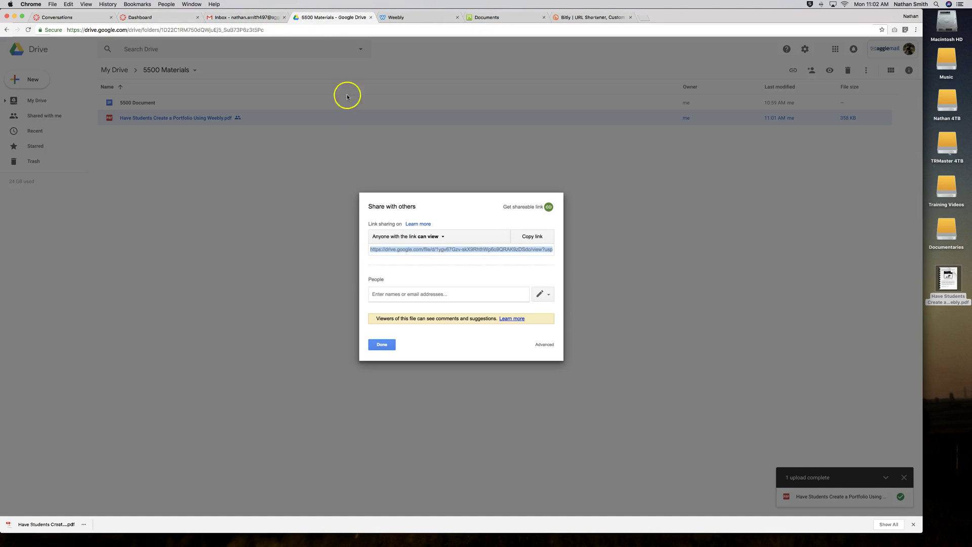
click(378, 343)
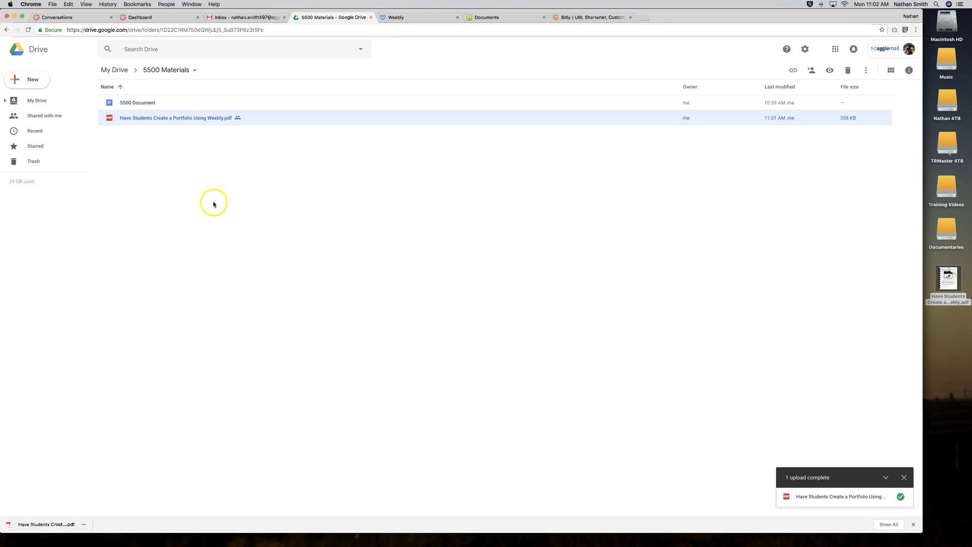
click(135, 104)
double_click(135, 103)
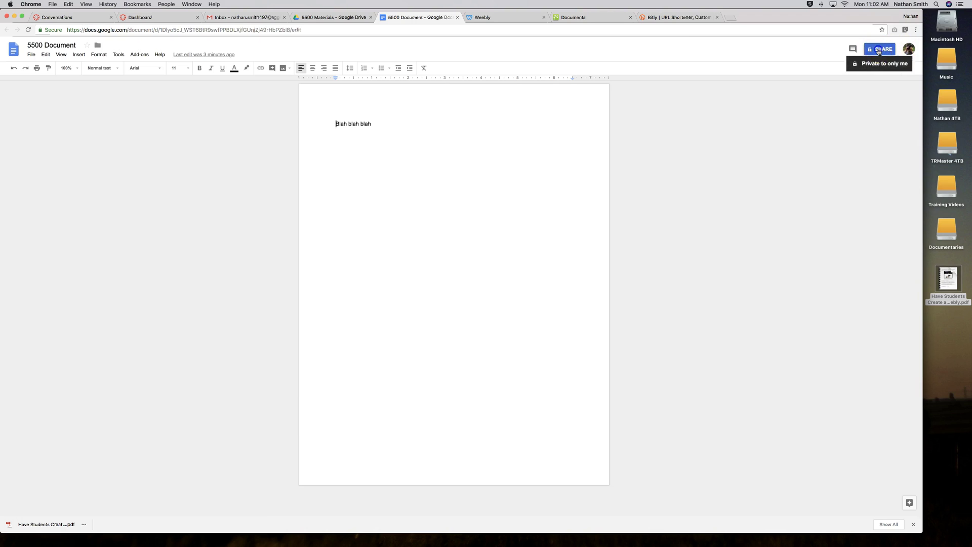
click(879, 49)
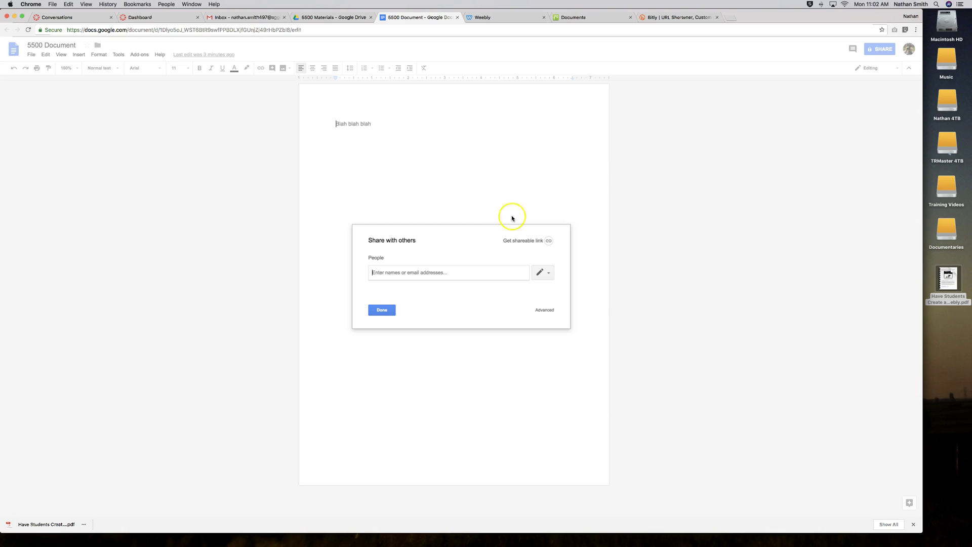
click(516, 241)
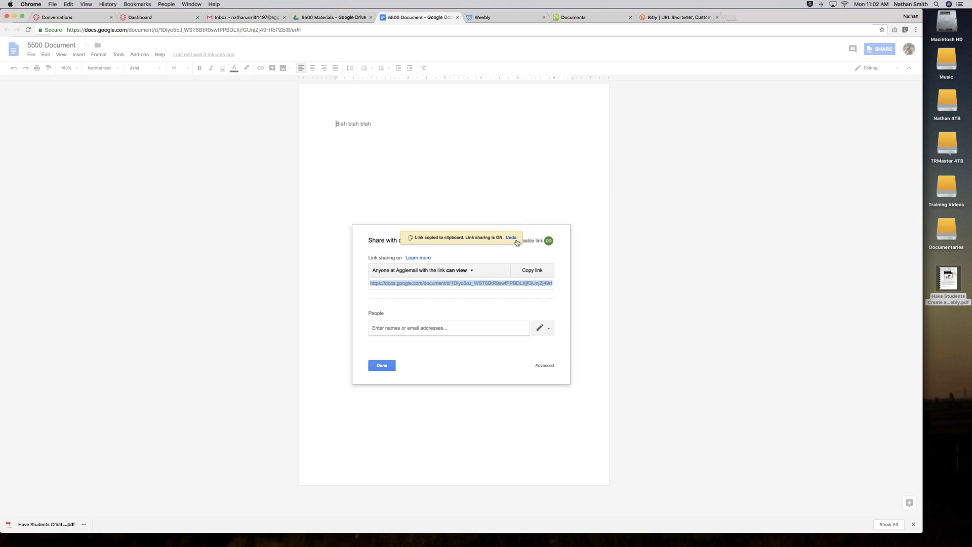